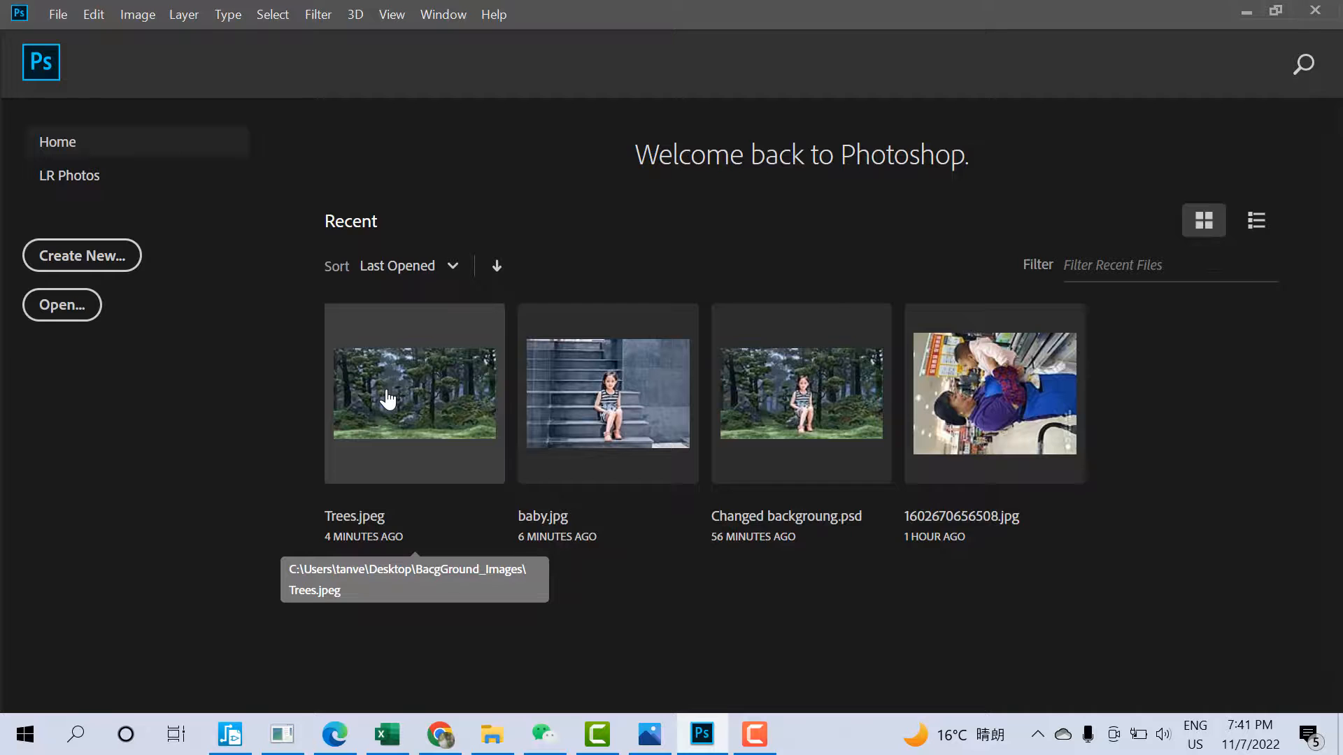
Step: Open the recent file Trees.jpeg and place baby.jpg into it as an embedded image
left_click(388, 398)
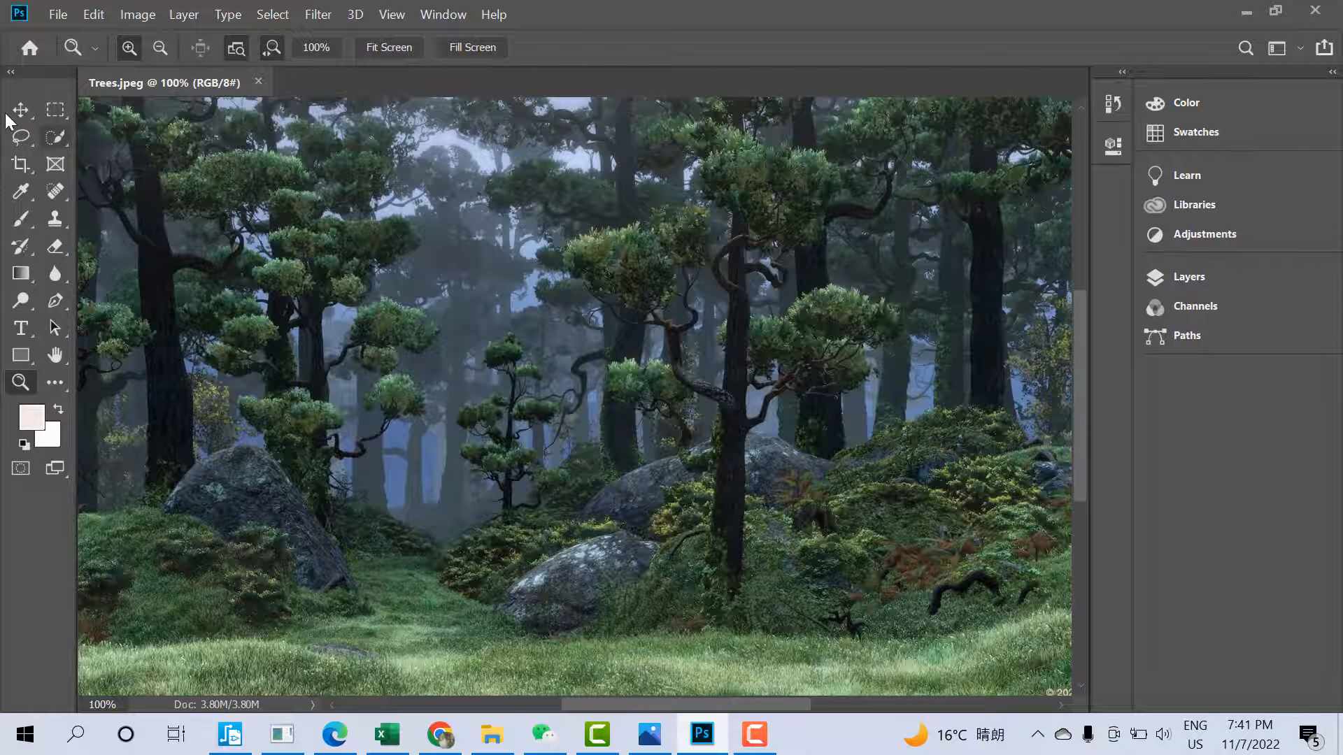
left_click(60, 16)
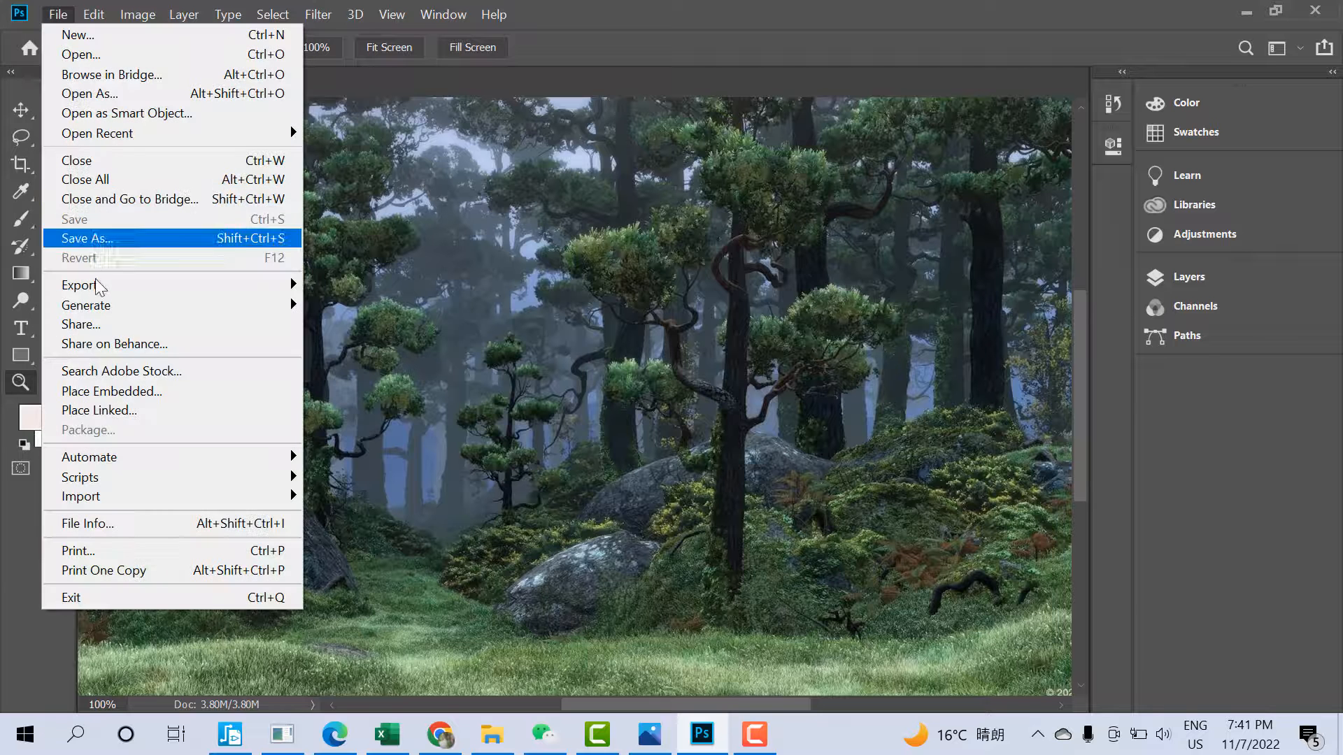
left_click(122, 393)
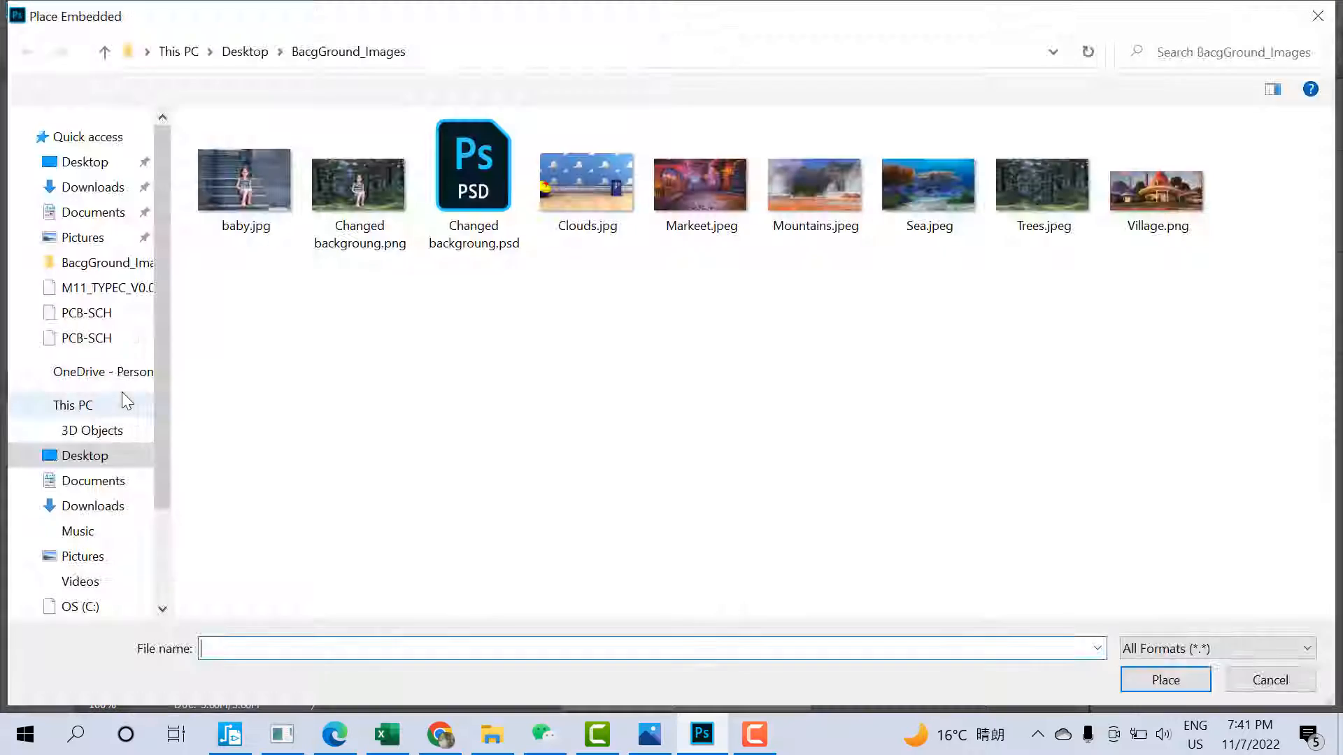
left_click(232, 171)
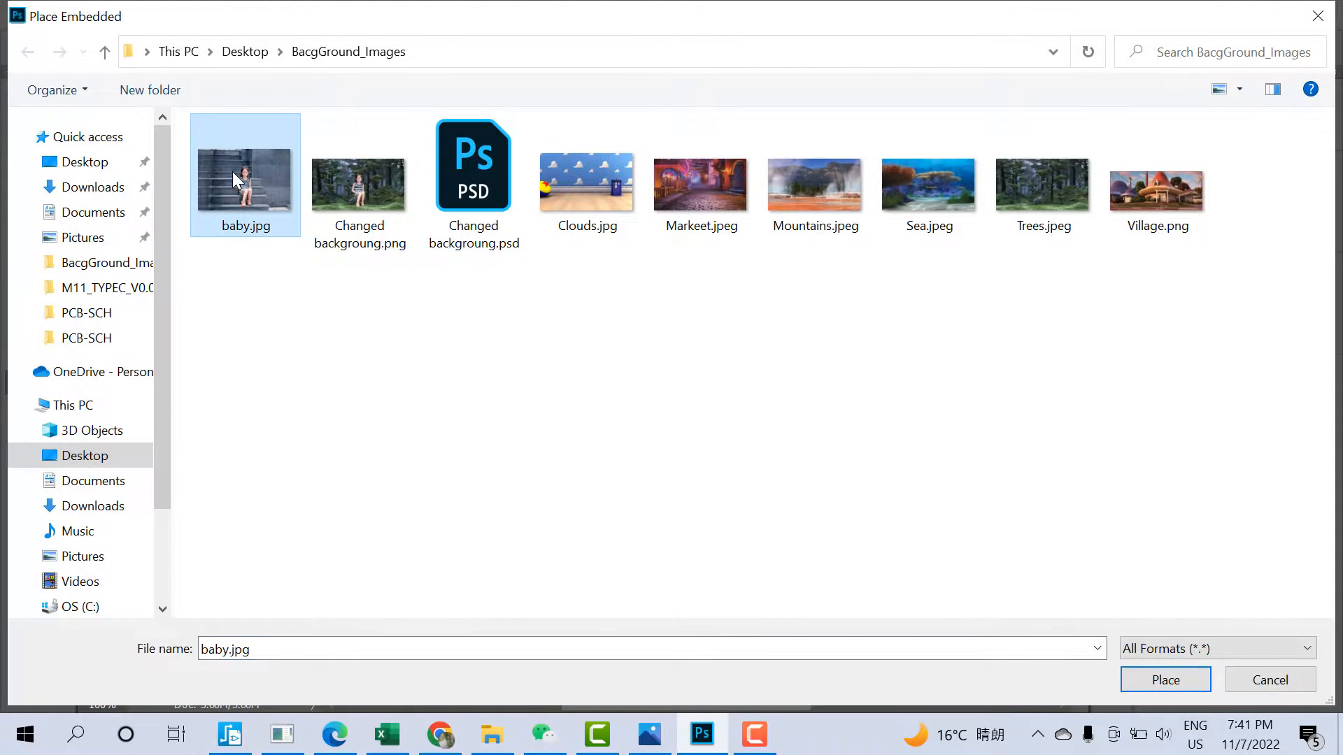
left_click(1179, 683)
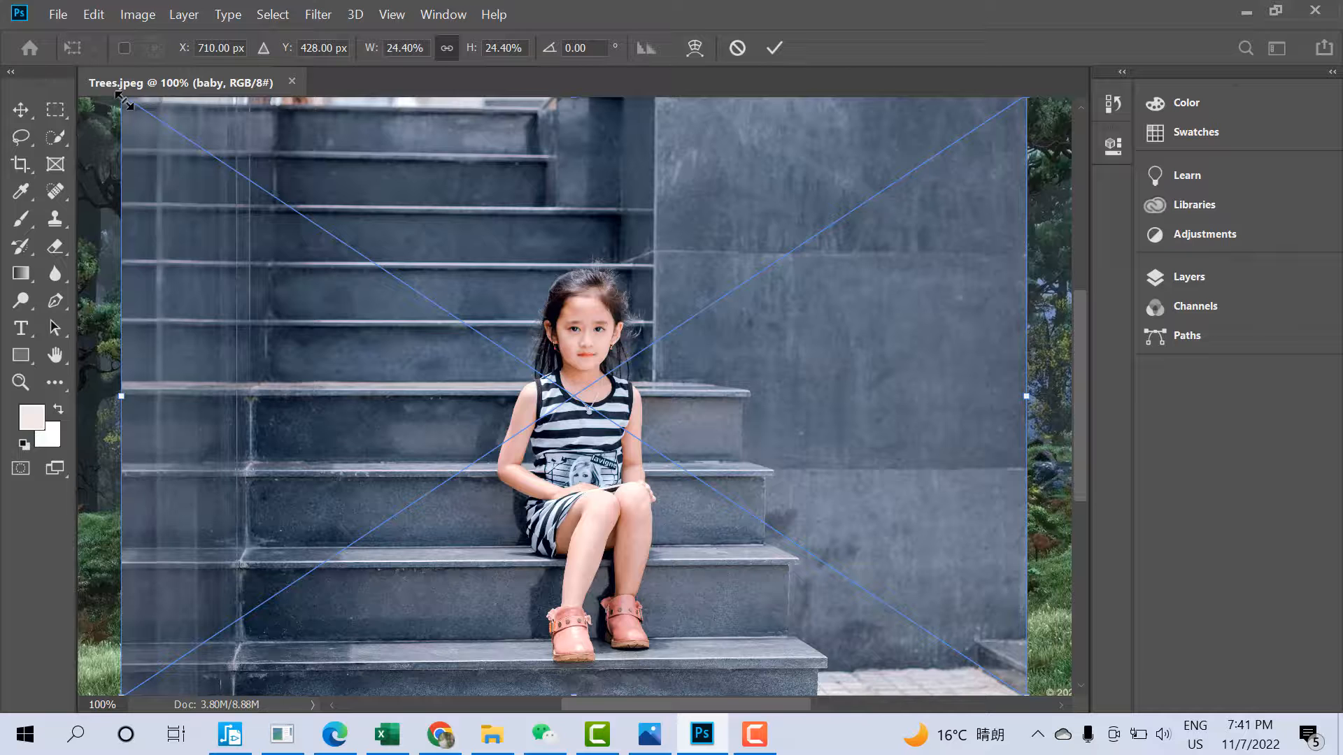
Step: Stretch the placed baby image to about 26.77% width and 25.92% height to cover more of the forest background, and commit the transform
left_click_drag(121, 100, 79, 104)
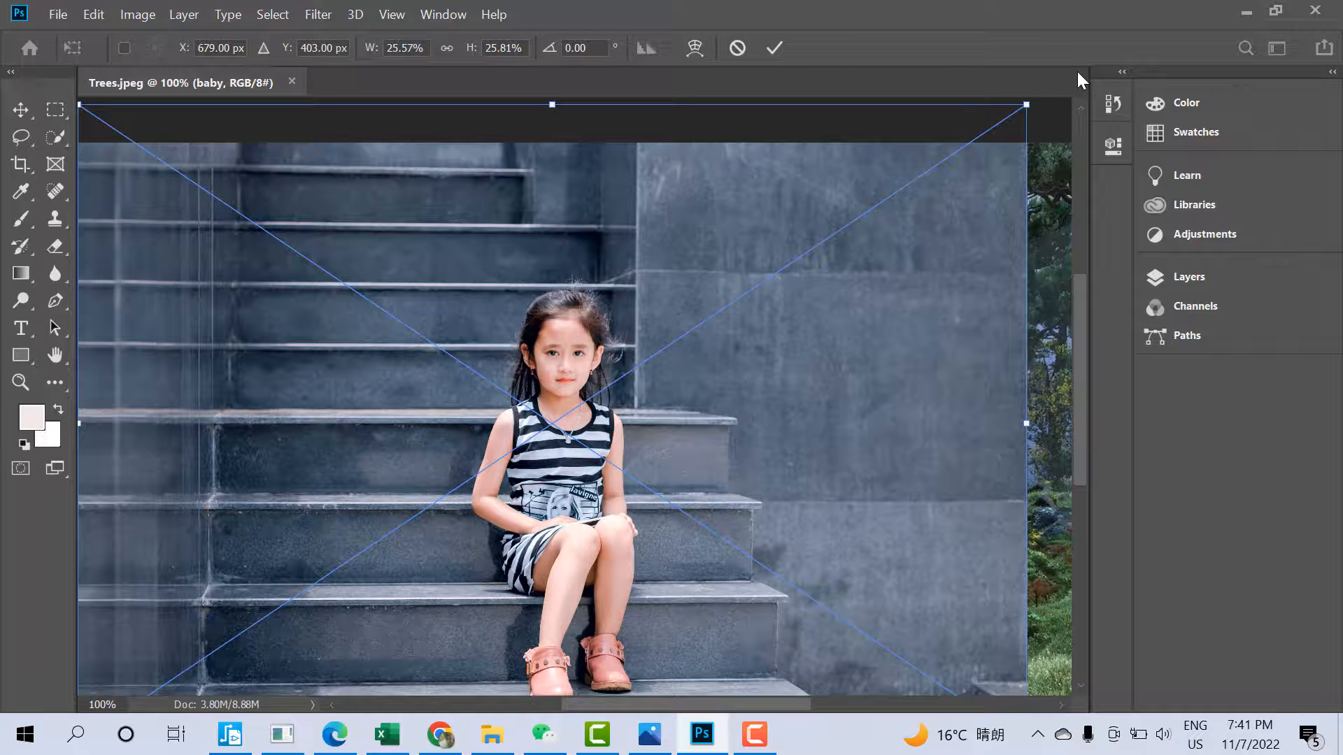
left_click_drag(1026, 105, 1068, 100)
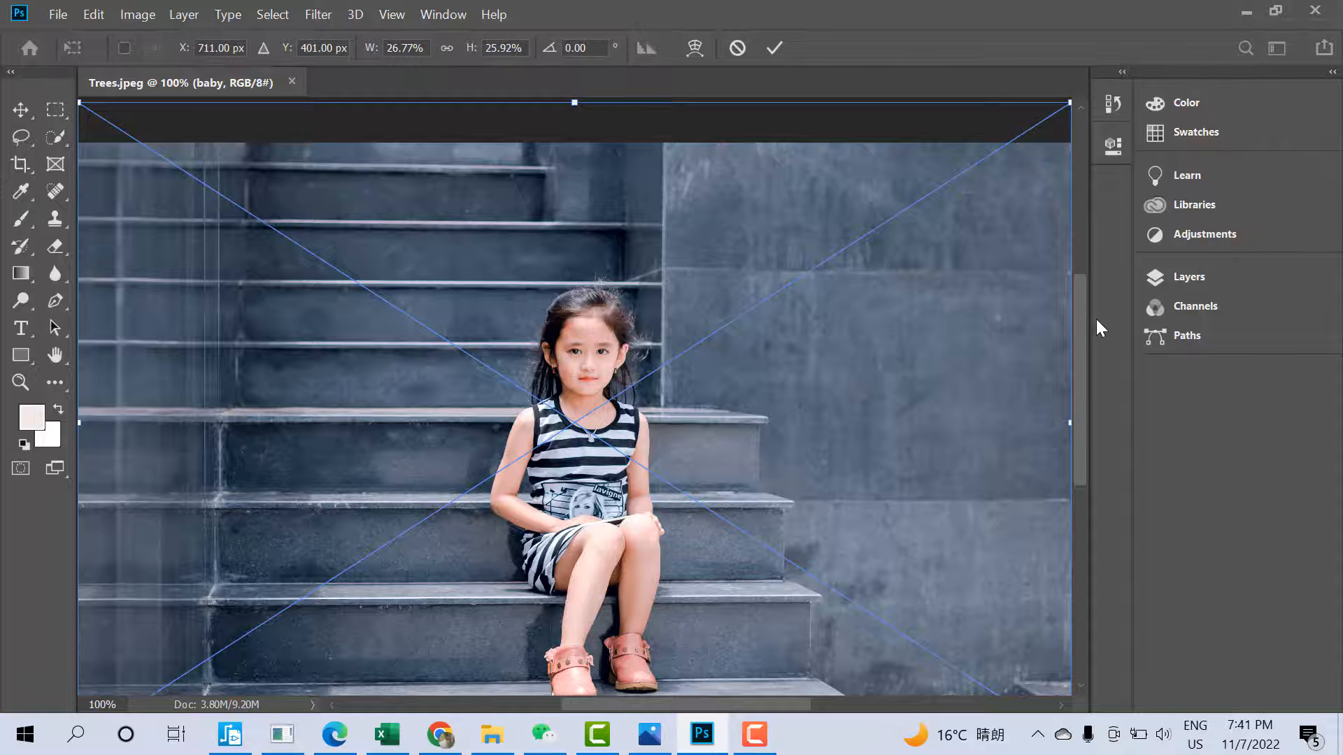
left_click_drag(1082, 311, 1081, 348)
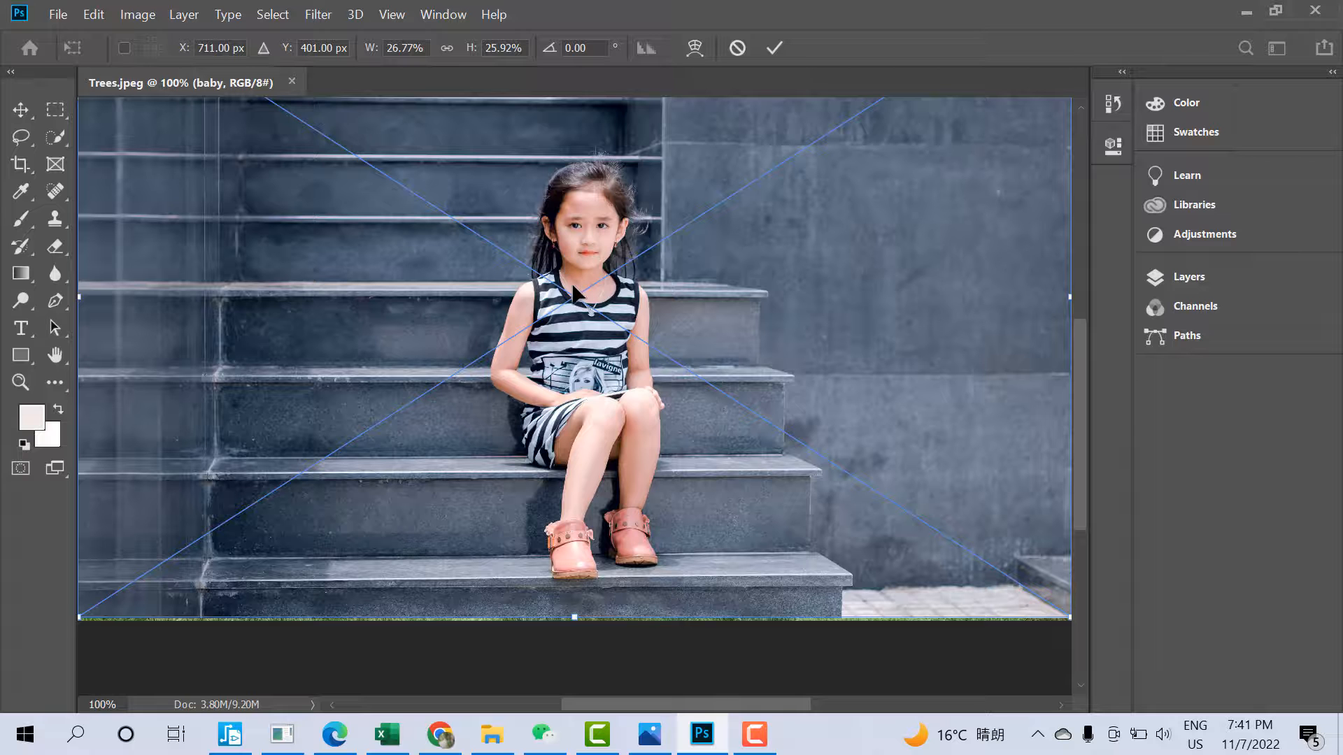
key("z")
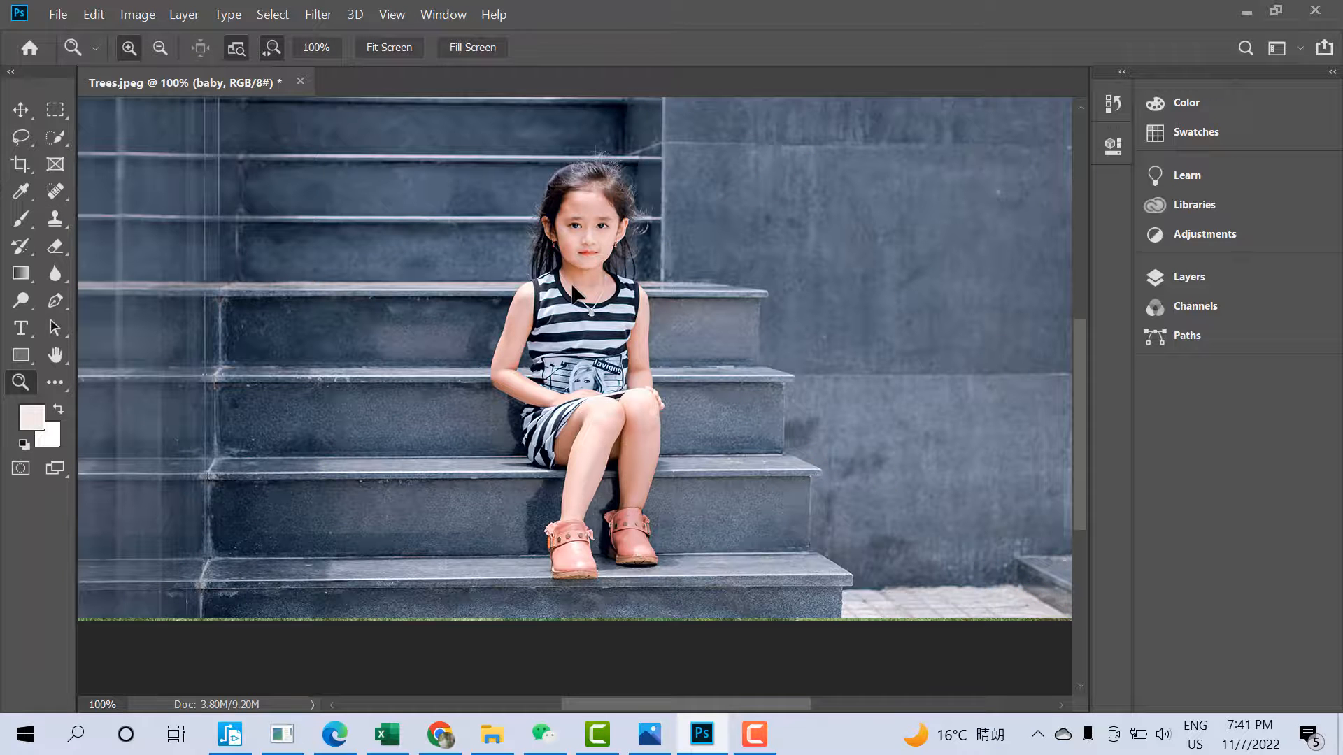
Step: Examine the layer stack and the girl up close, and fit the whole composition on screen
left_click(1178, 278)
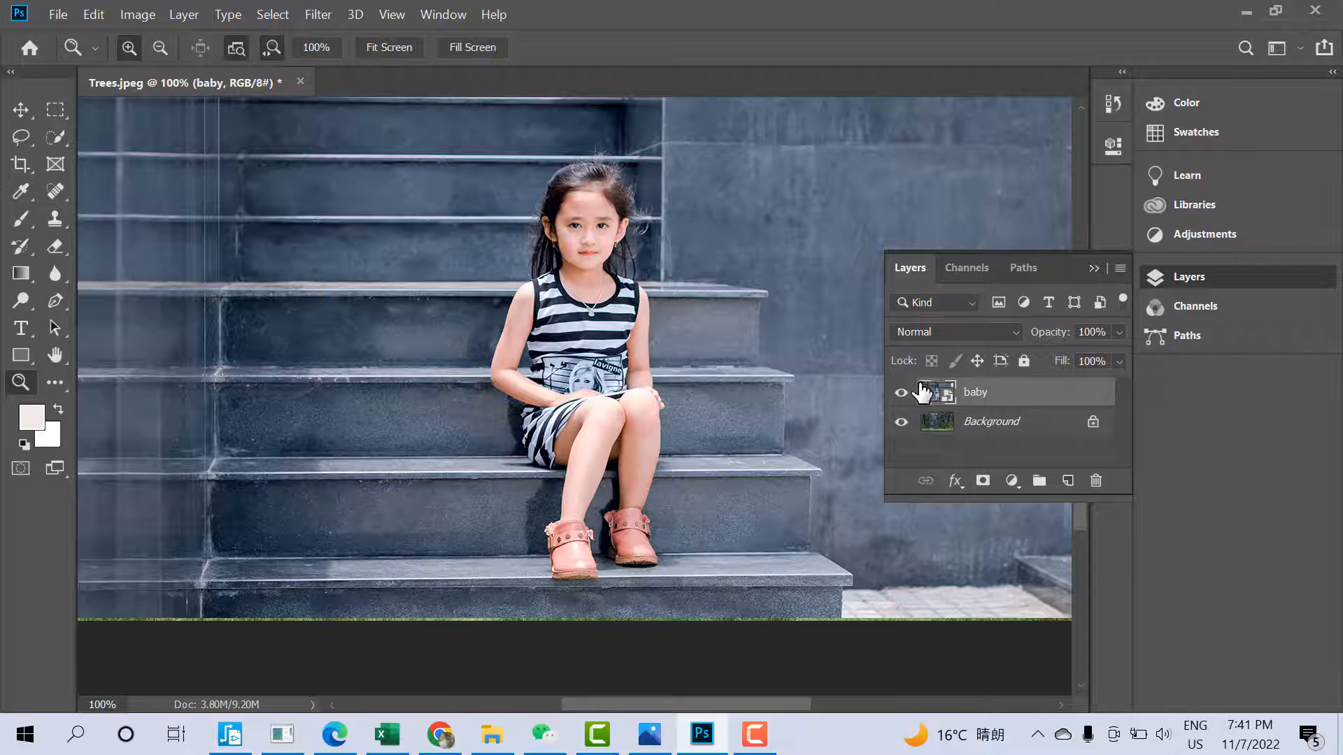
left_click(717, 250)
right_click(649, 258)
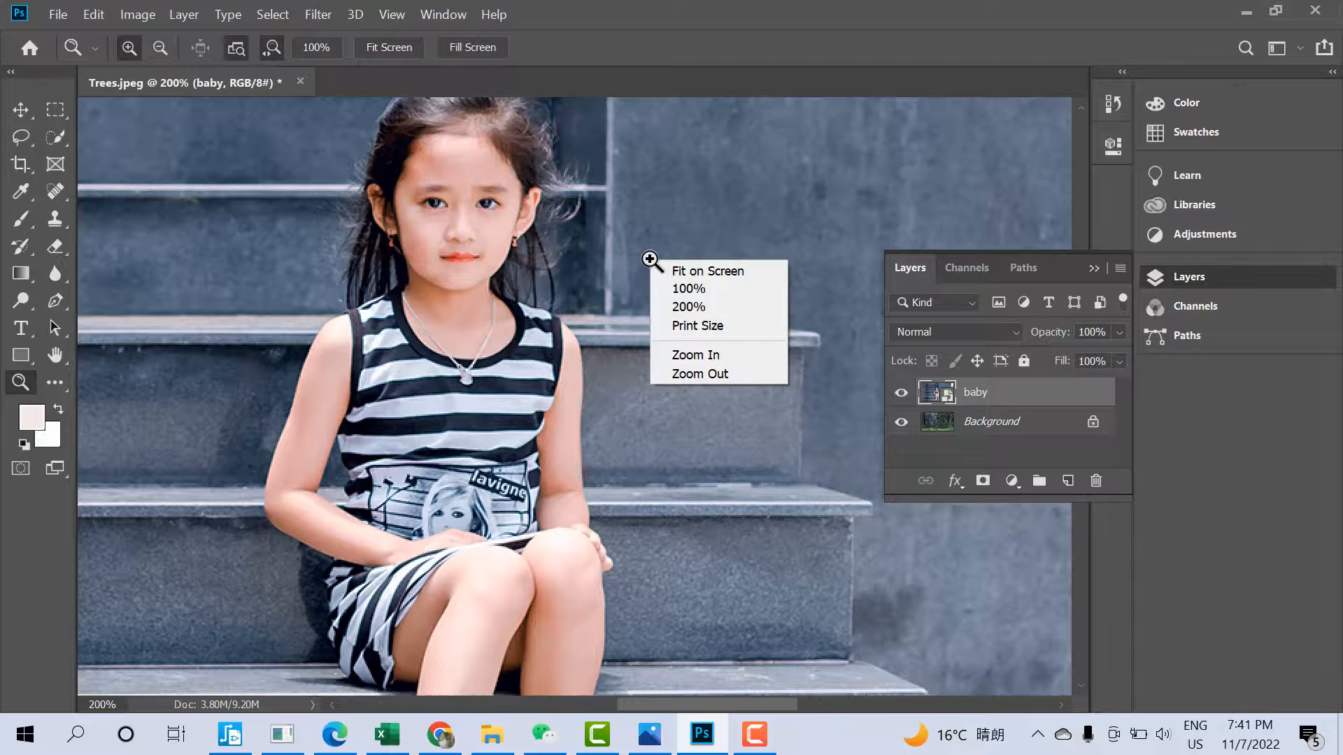
left_click(701, 290)
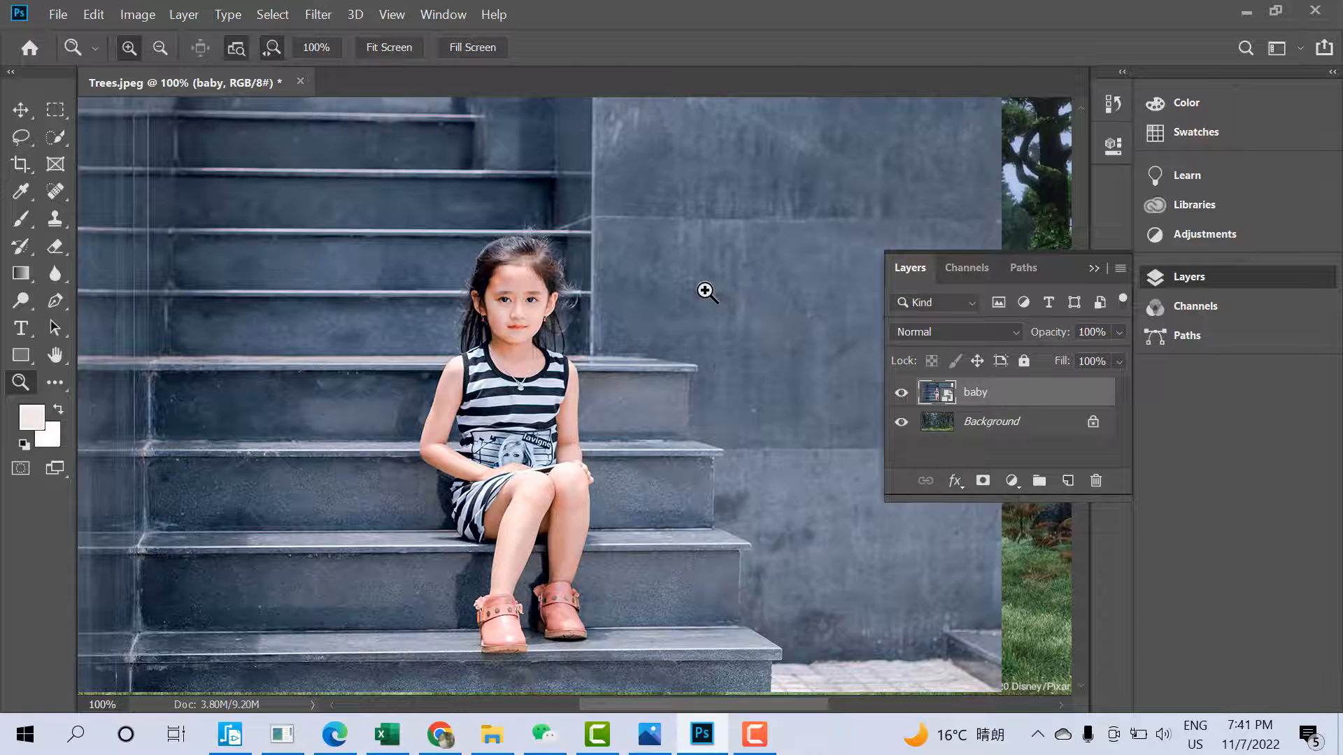
right_click(632, 256)
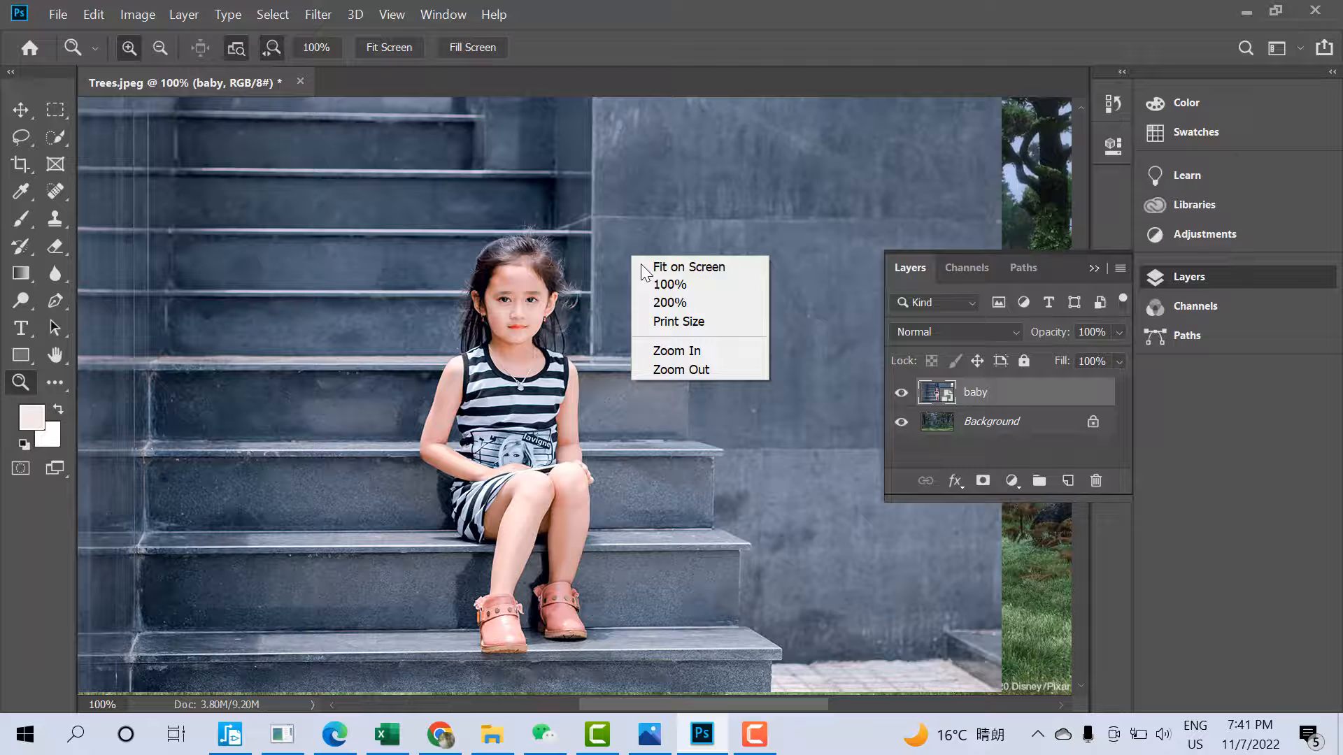
left_click(693, 267)
left_click(1094, 268)
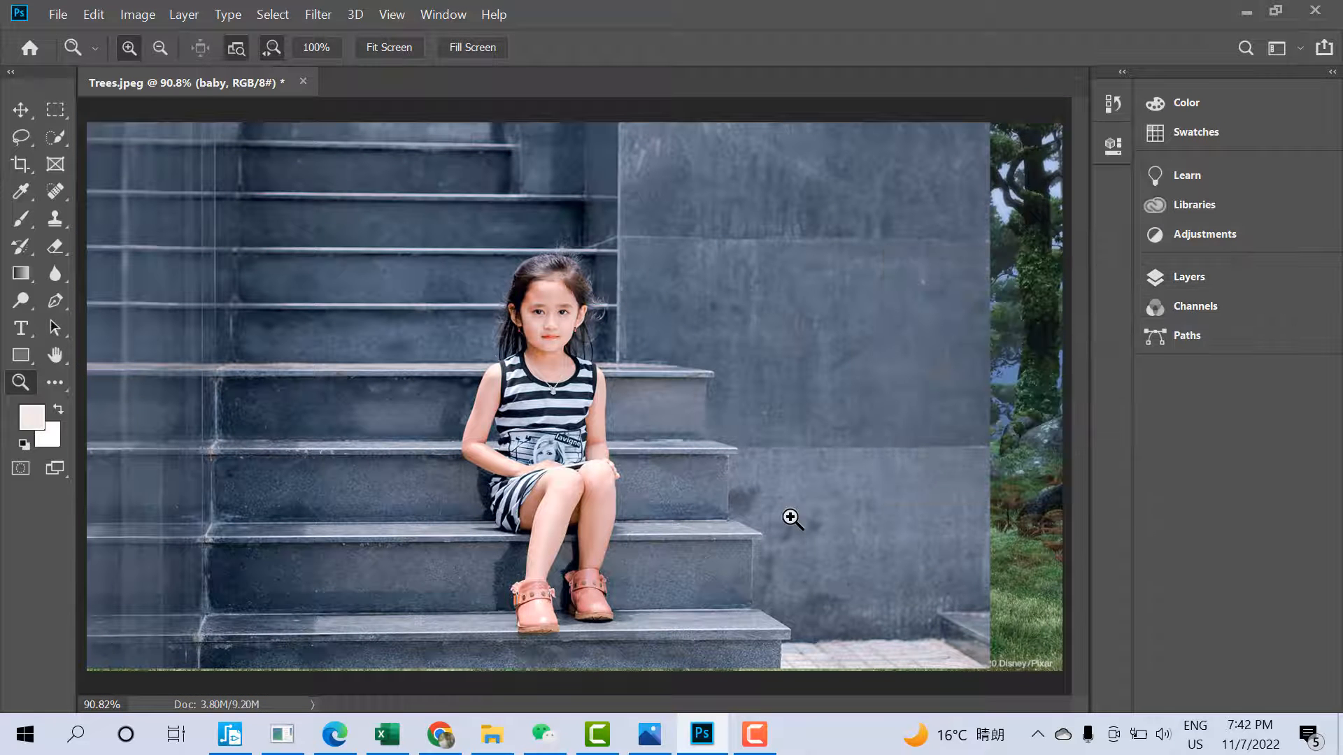
left_click(55, 355)
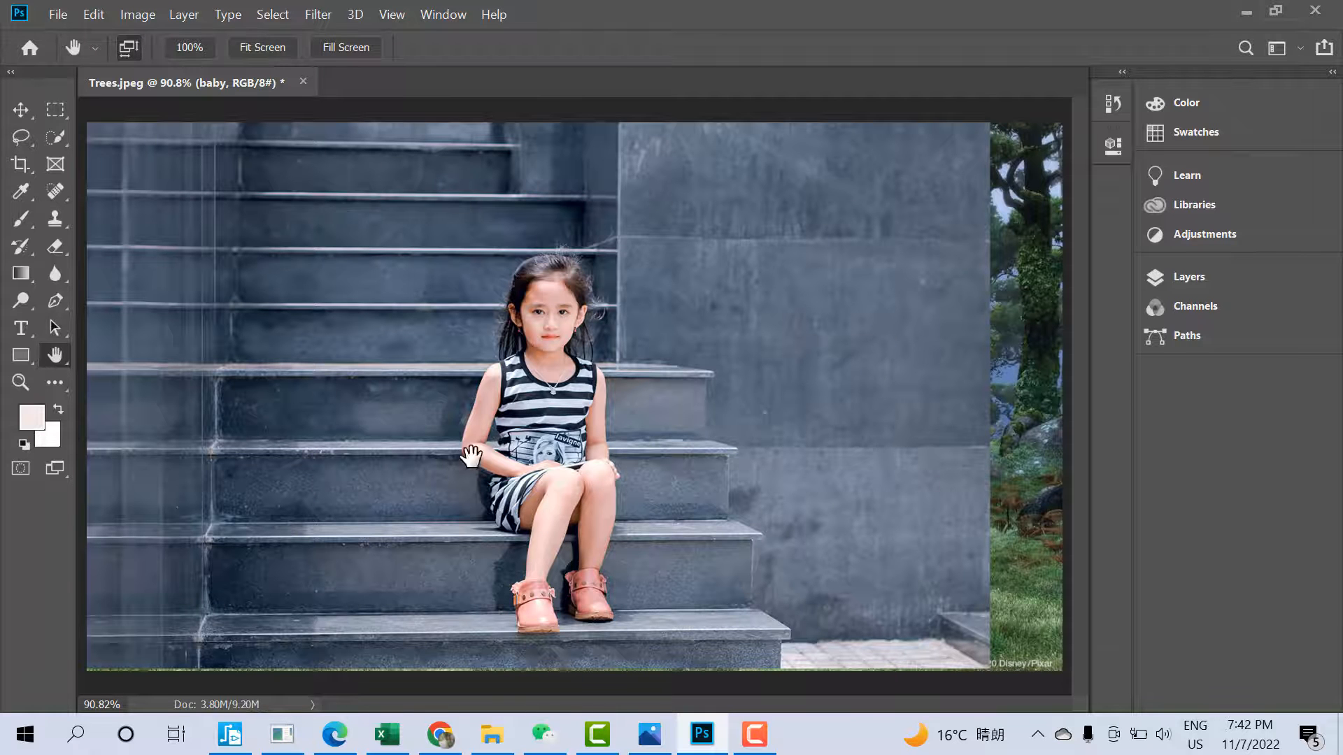
Step: Enter Select and Mask for the baby layer with 50% preview transparency and automatically select the subject
left_click(273, 16)
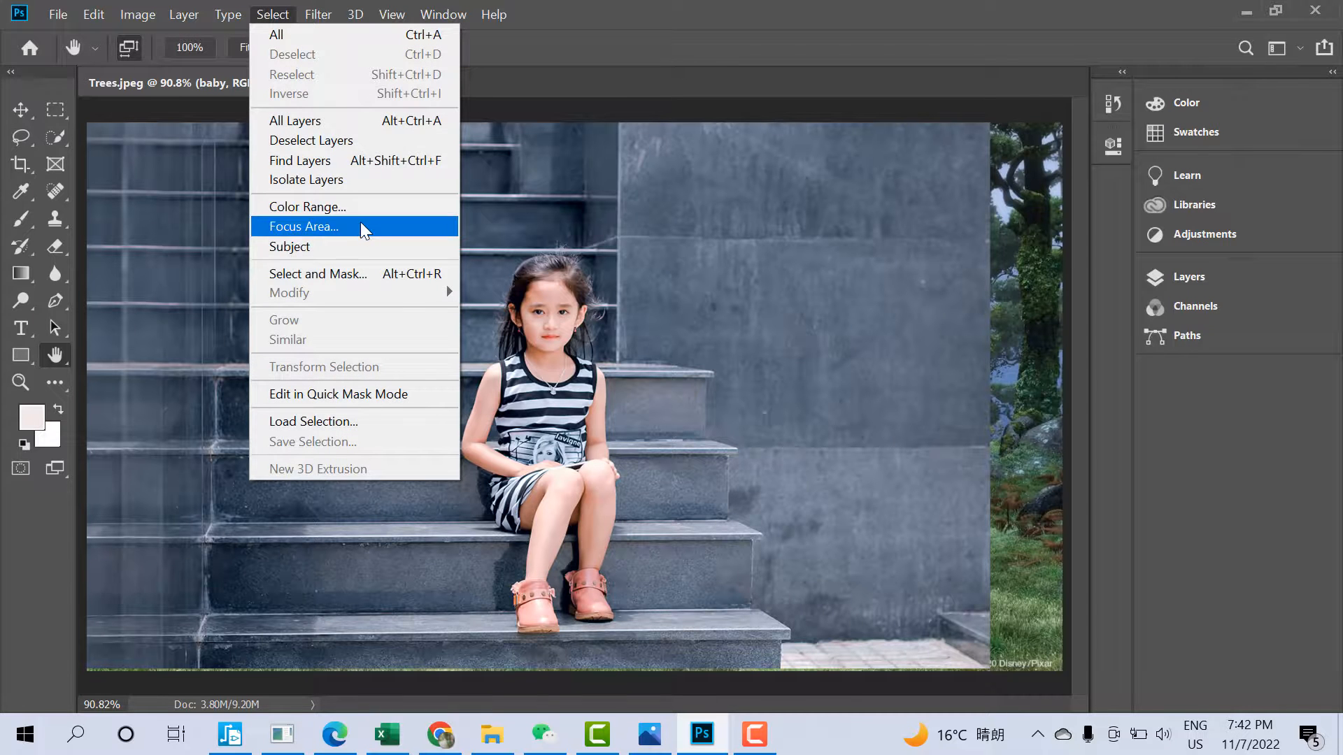
left_click(346, 273)
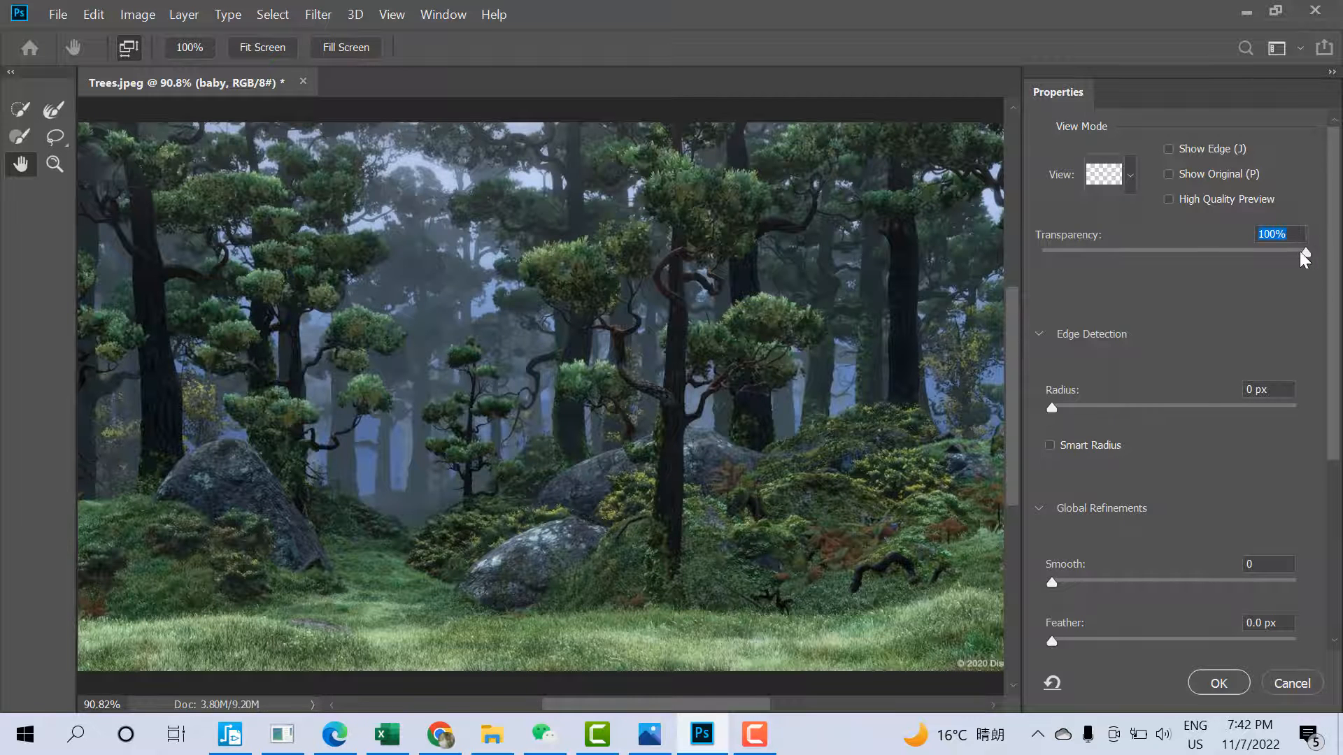
left_click_drag(1299, 251, 1174, 259)
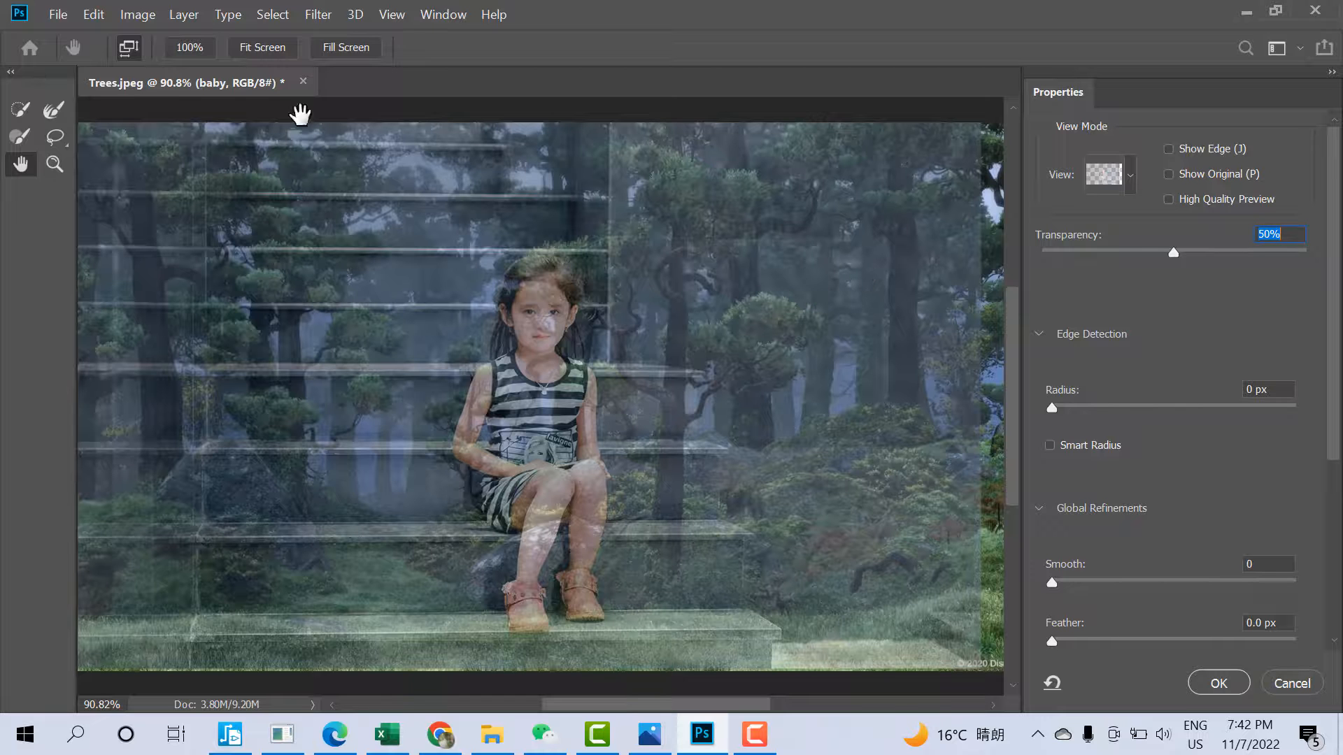
left_click(275, 17)
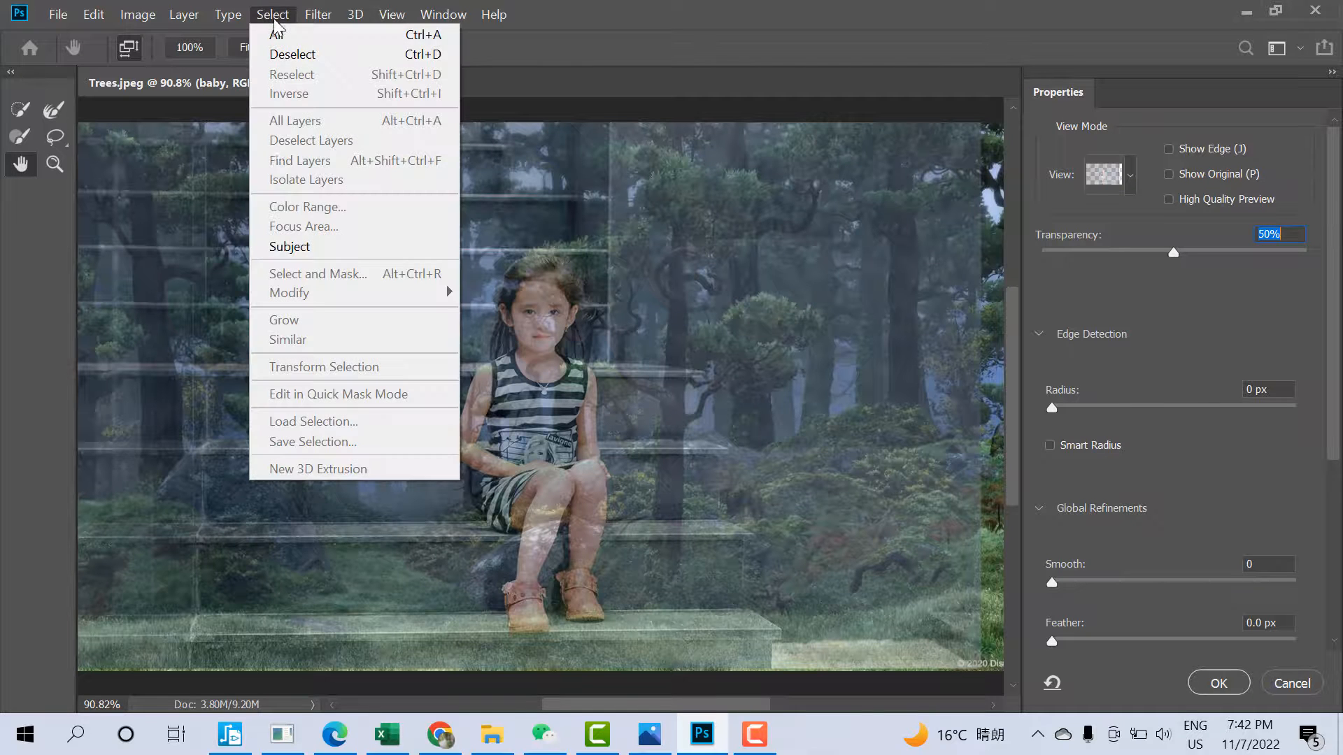
left_click(305, 250)
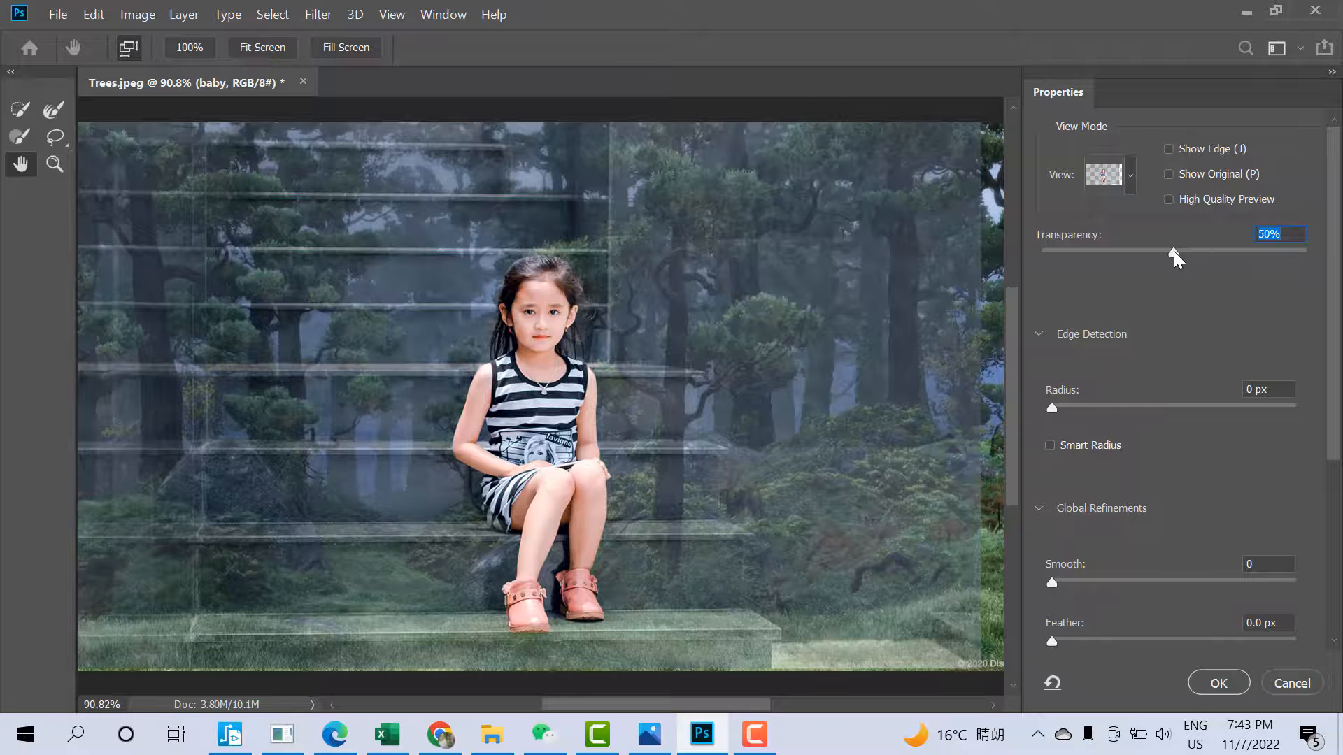
Step: Compare the cut-out at 11% and 100% transparency, and switch the mask preview to the Black & White view
left_click_drag(1186, 253, 1081, 254)
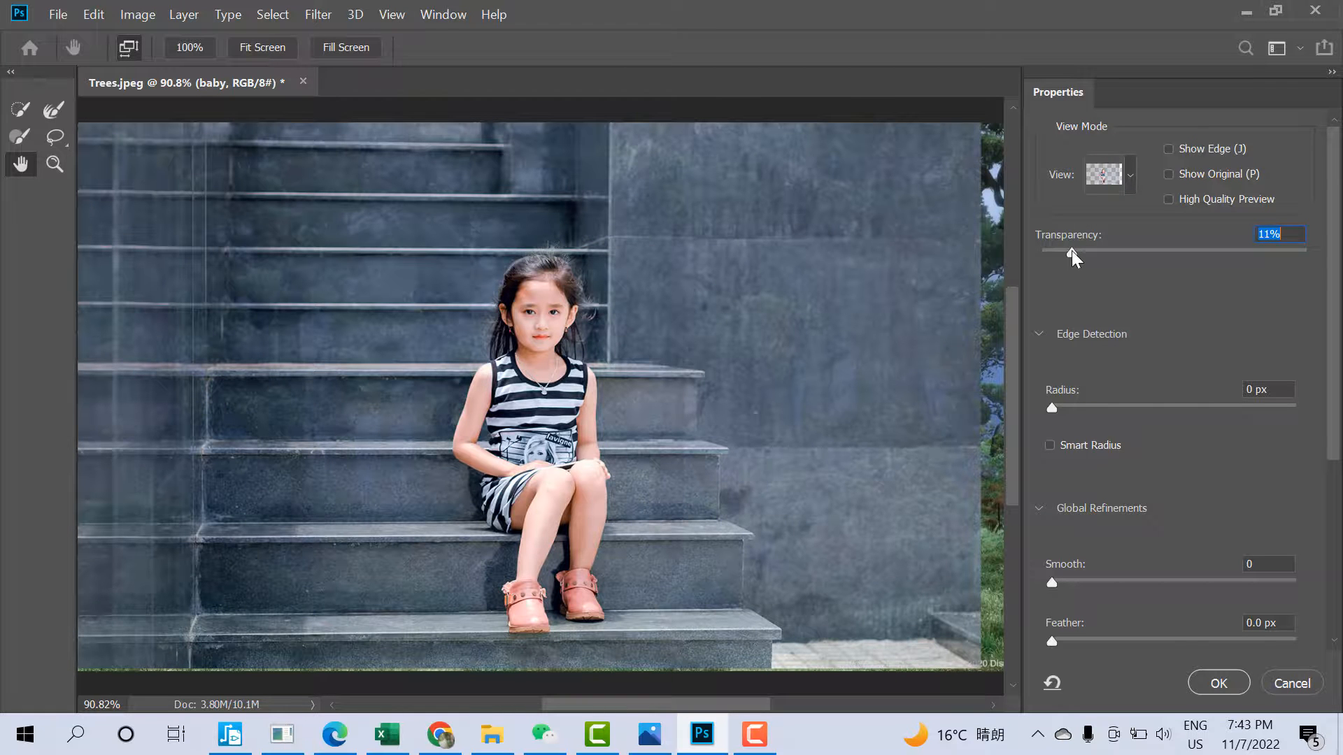
left_click_drag(1073, 253, 1333, 266)
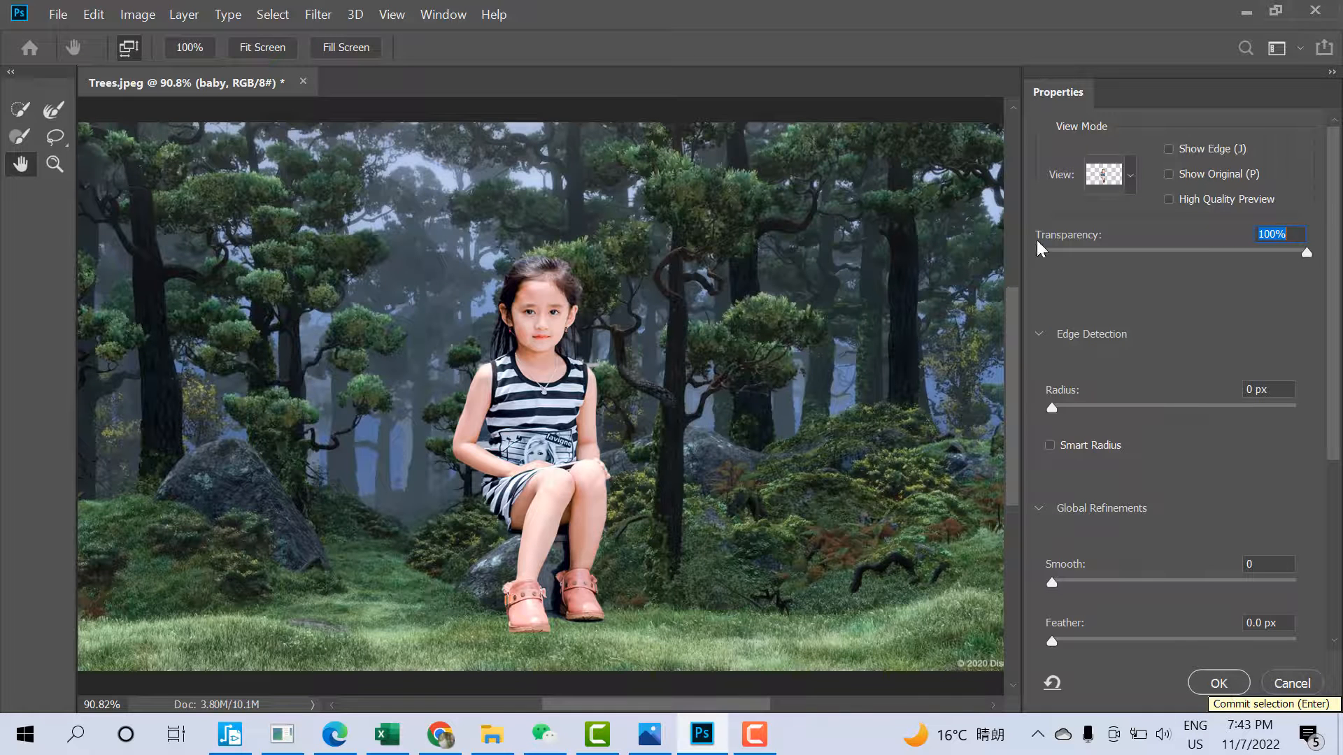
left_click(1128, 174)
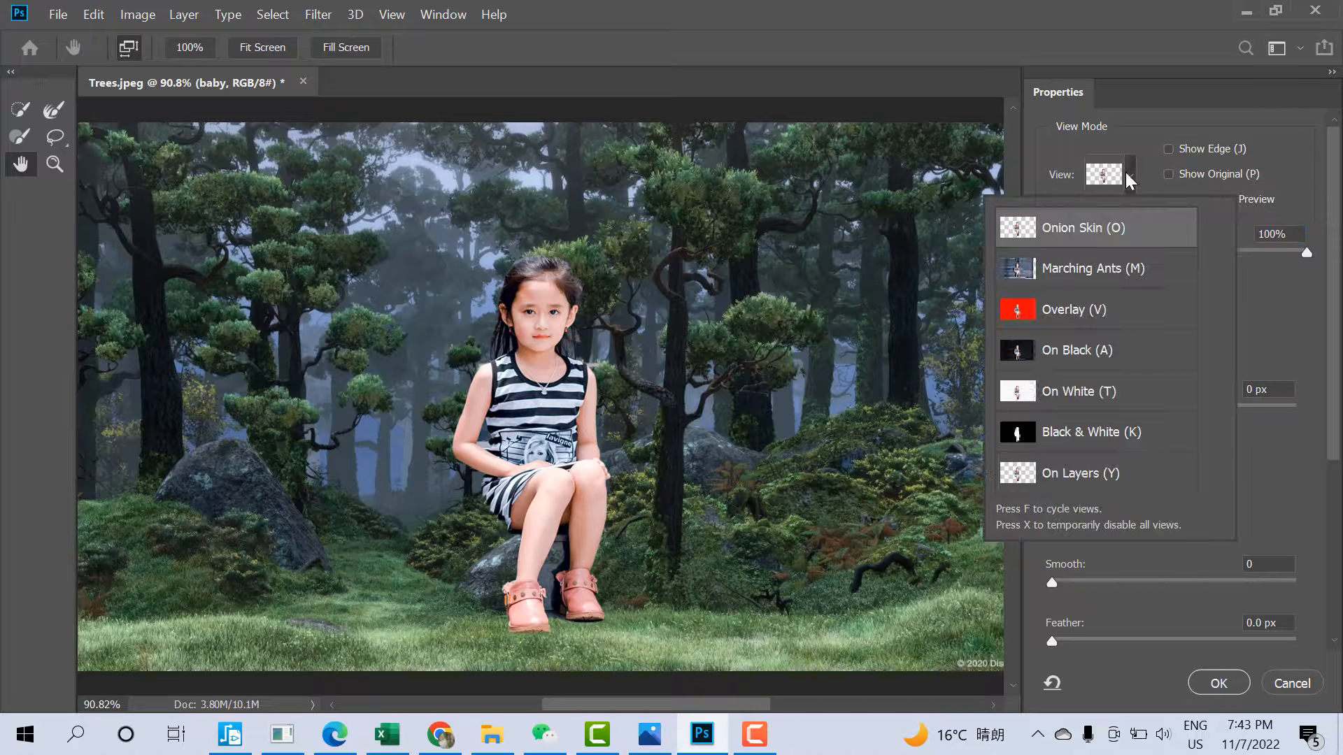
left_click(1038, 434)
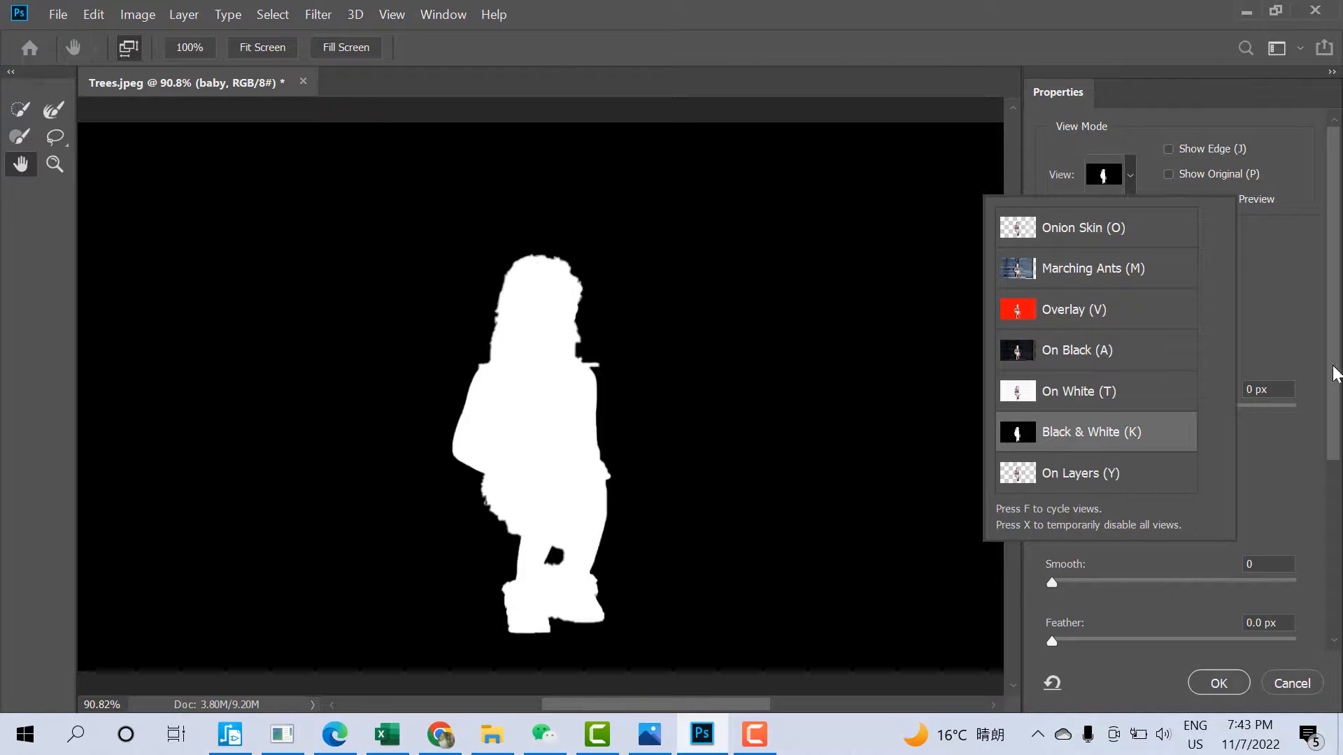
left_click(1271, 326)
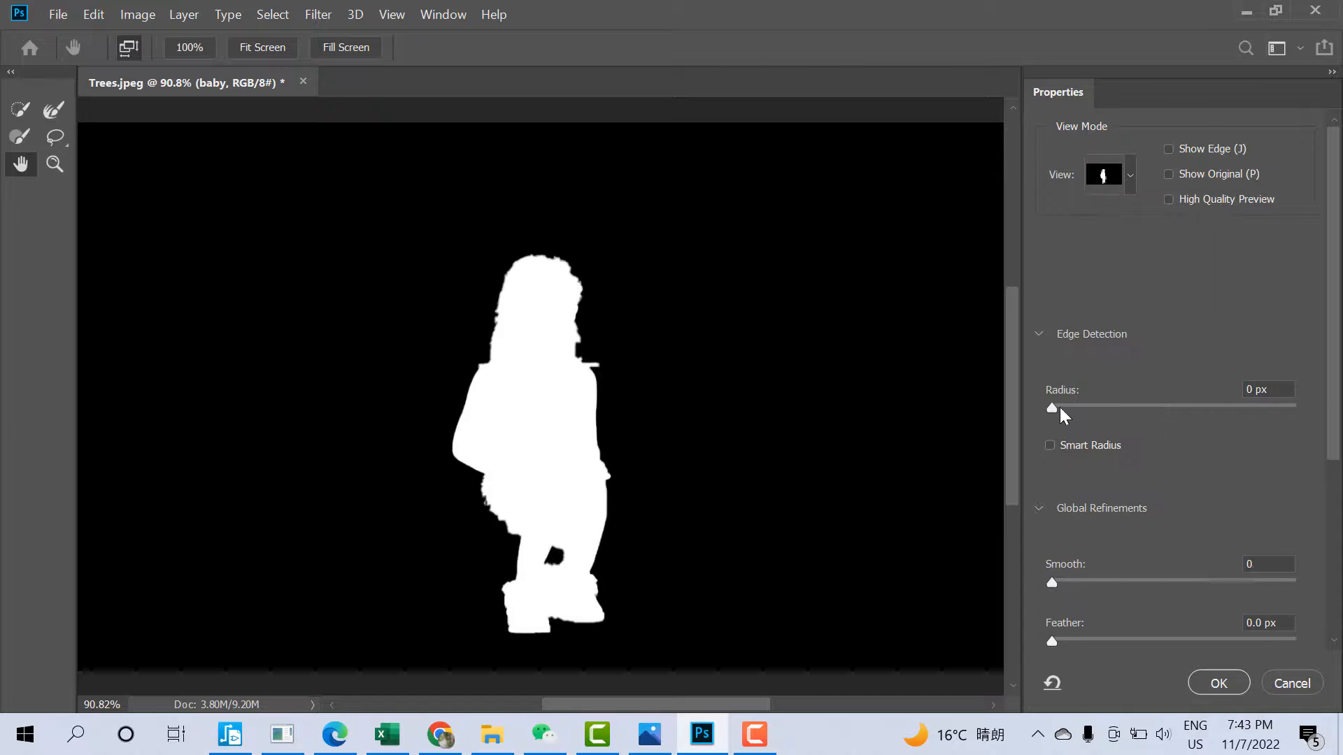
Step: Refine the girl's mask edges with Smooth 70, Feather 0 px and Contrast 45%, and apply the mask to the layer
left_click_drag(1336, 366, 1337, 478)
left_click_drag(1052, 392, 1295, 393)
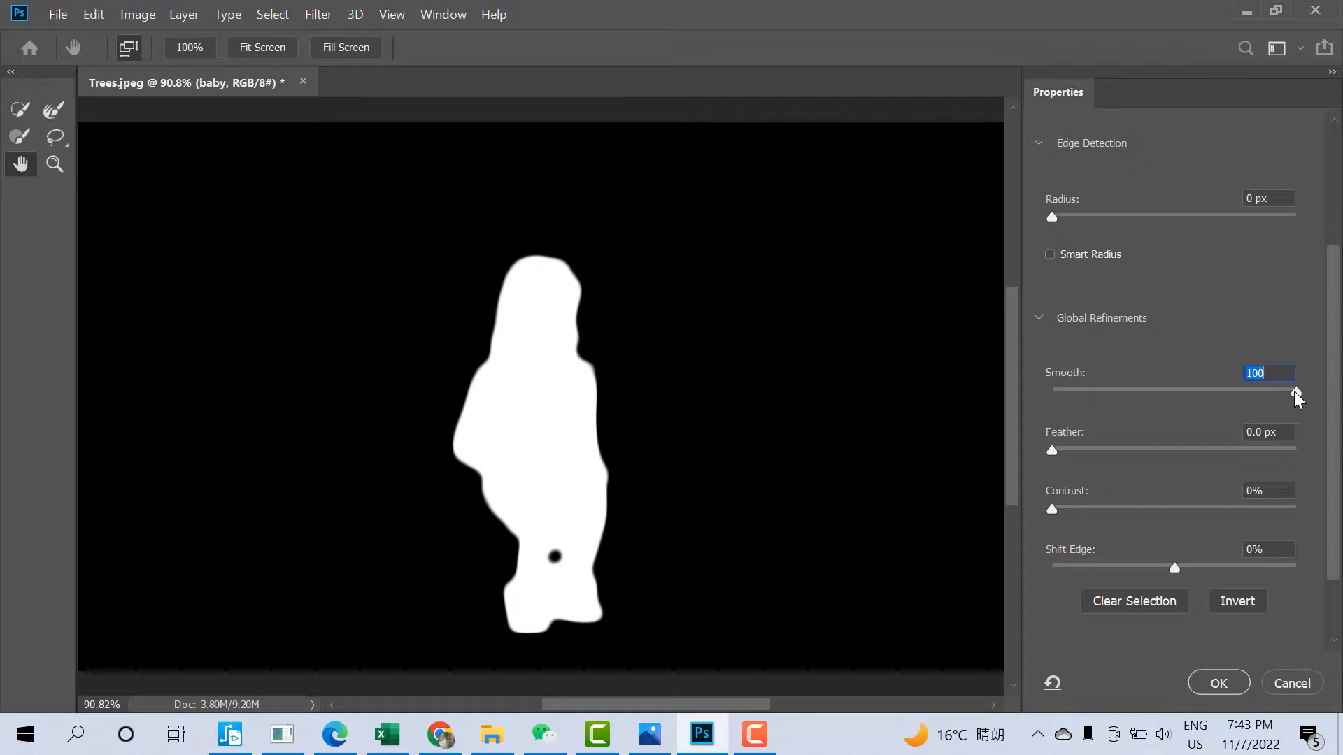
left_click_drag(1293, 392, 1224, 397)
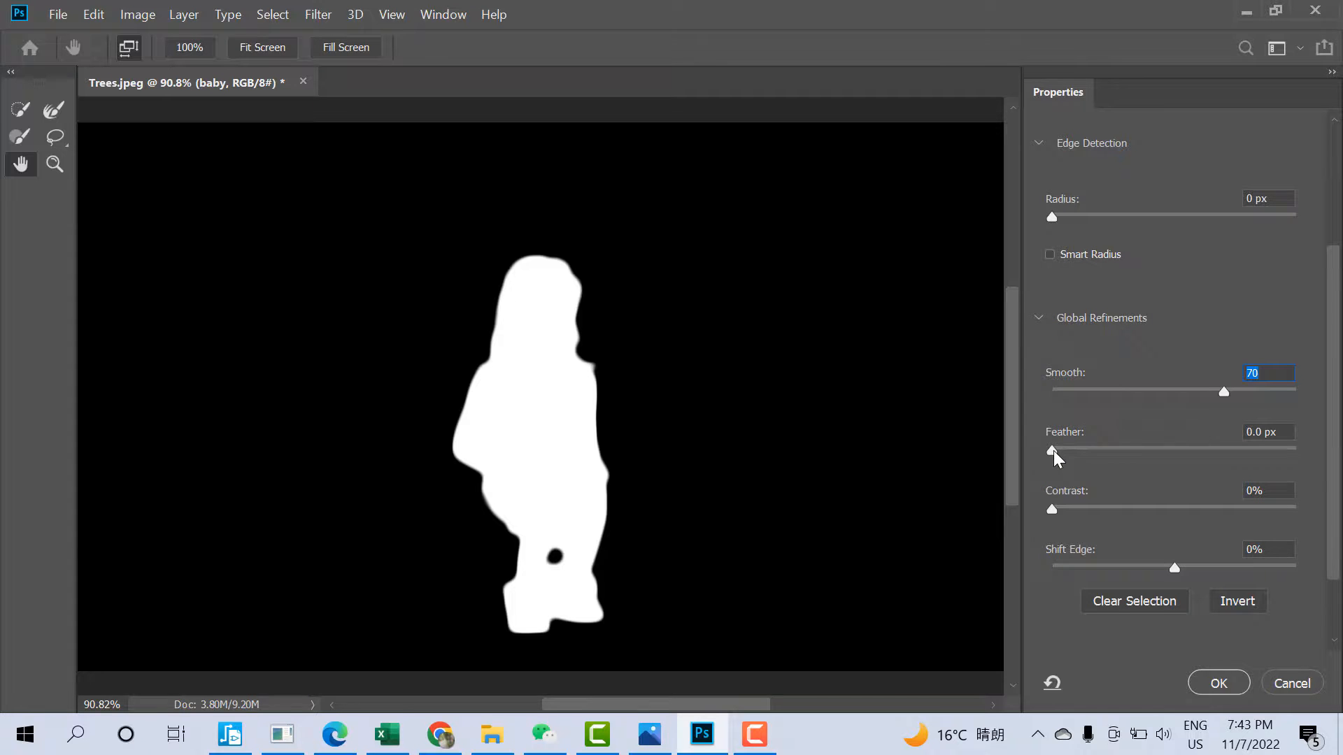
mouse_move(1054, 451)
left_mouse_down()
mouse_move(1174, 449)
mouse_move(1035, 447)
left_mouse_up()
left_click_drag(1049, 510, 1161, 512)
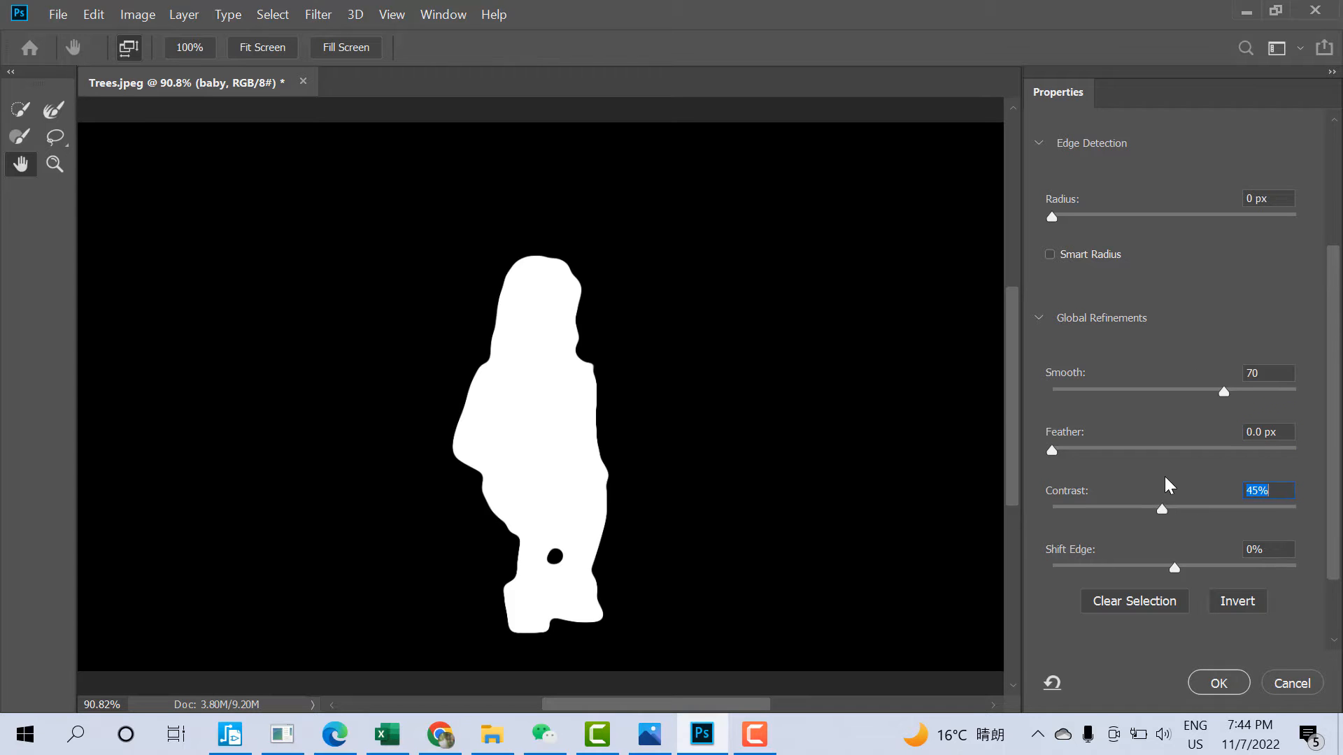
left_click(1221, 684)
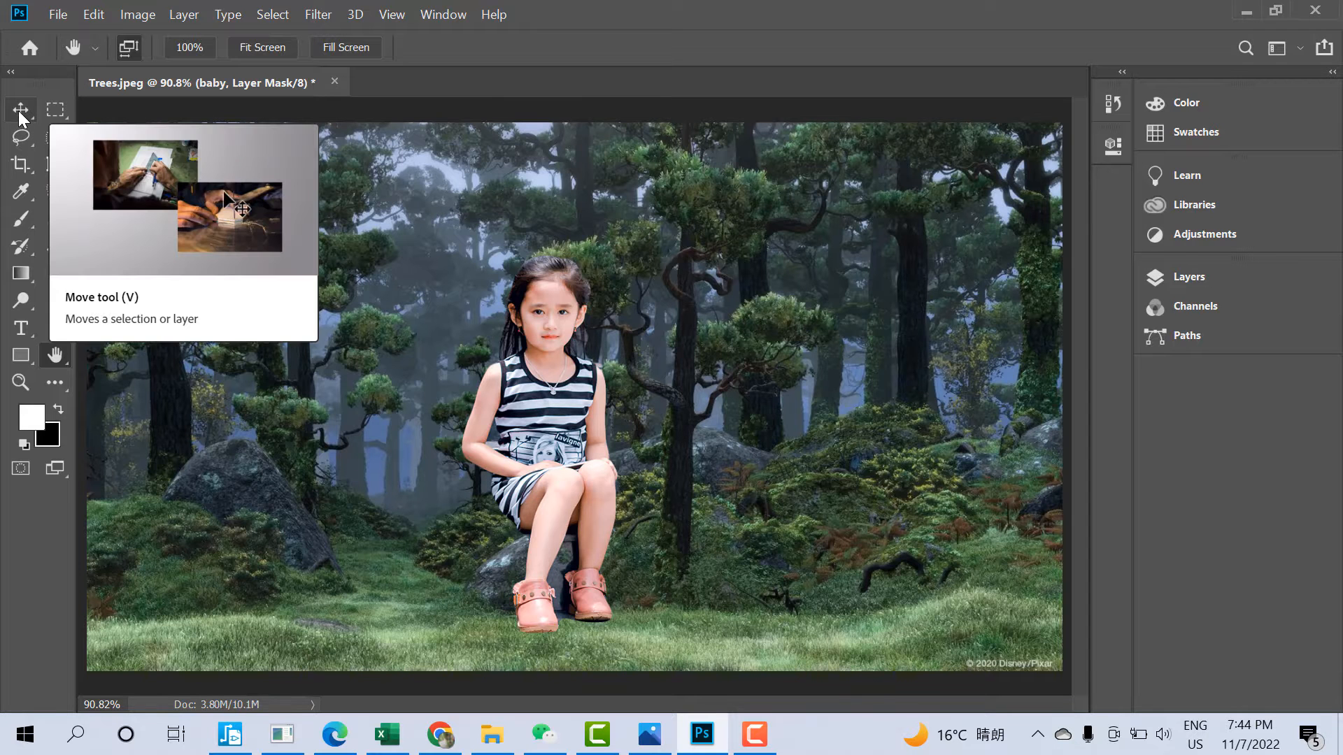
Step: Move the cut-out girl slightly downward over the forest background so her feet sit lower on the grass
left_click(20, 112)
mouse_move(531, 410)
left_mouse_down()
mouse_move(384, 365)
mouse_move(264, 381)
mouse_move(220, 336)
mouse_move(532, 396)
left_mouse_up()
left_click_drag(763, 421, 527, 414)
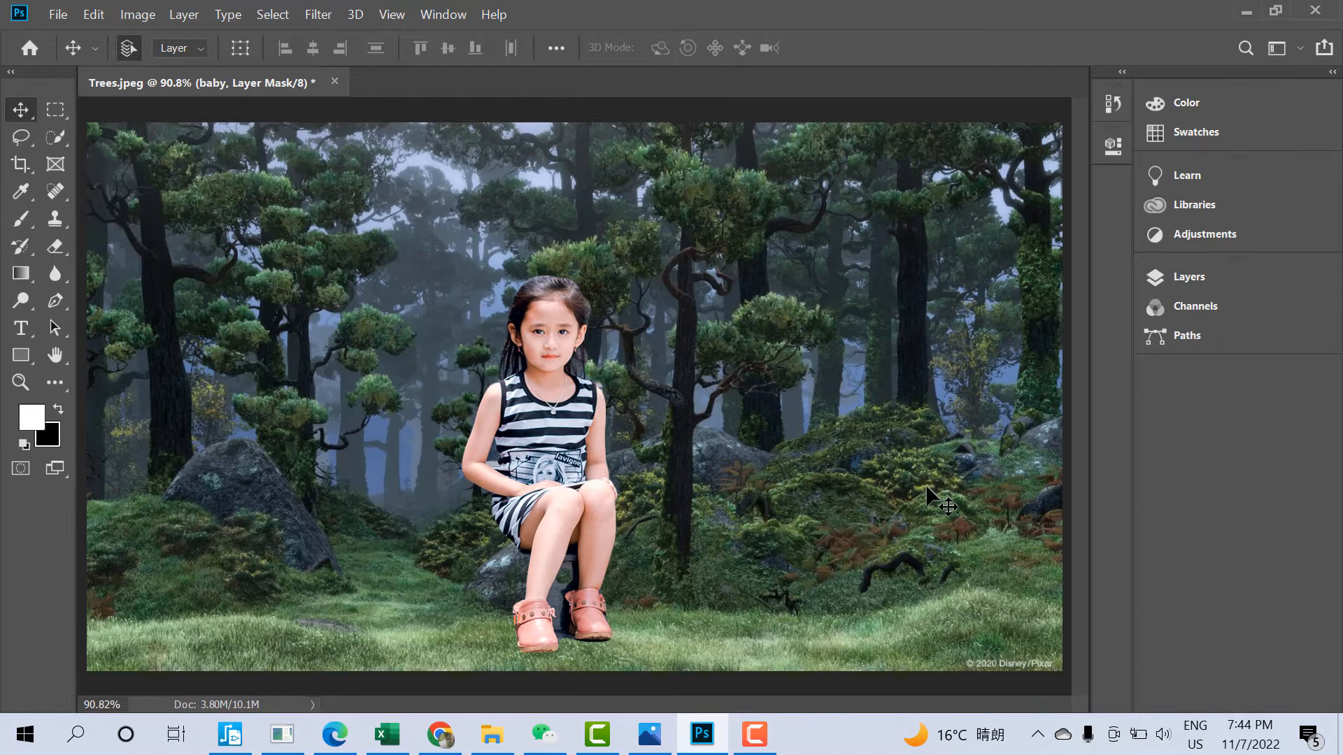